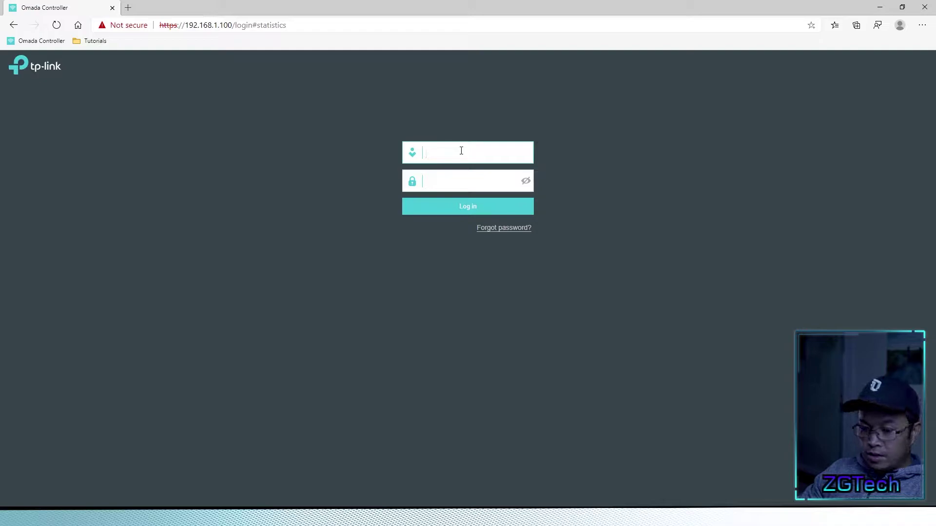
- Log in to the controller with the admin username and the account password
type("admin")
key("Tab")
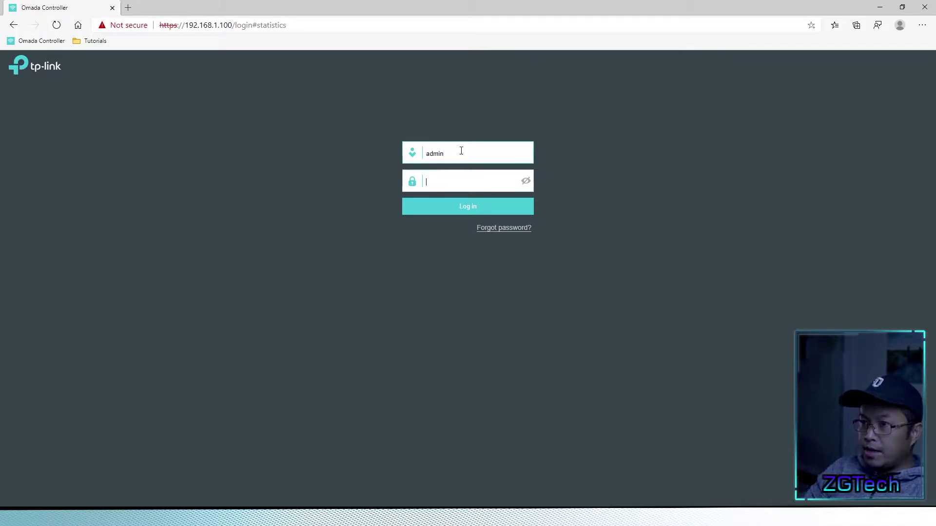
type("••••••••••")
key("Return")
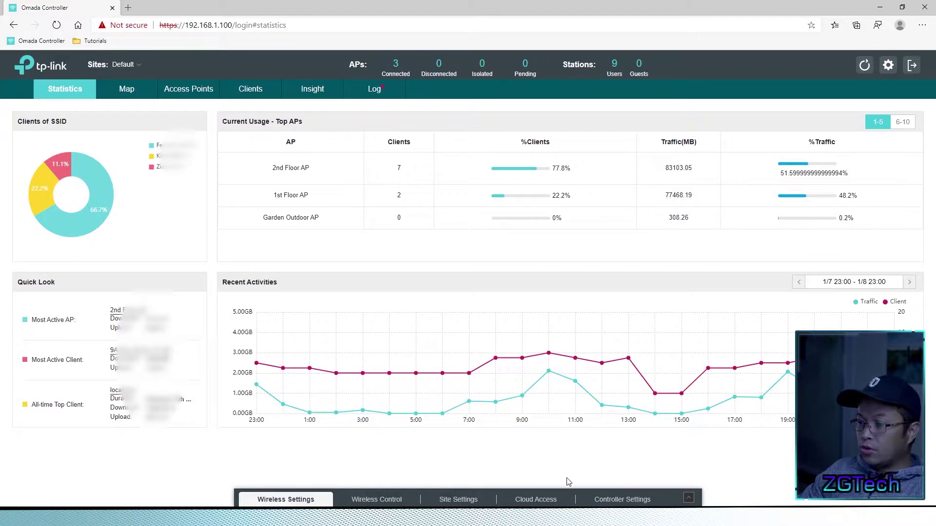
- Show Controller Settings > Maintenance and highlight cloud controller firmware 1.2.3 and latest 1.7.3
left_click(605, 501)
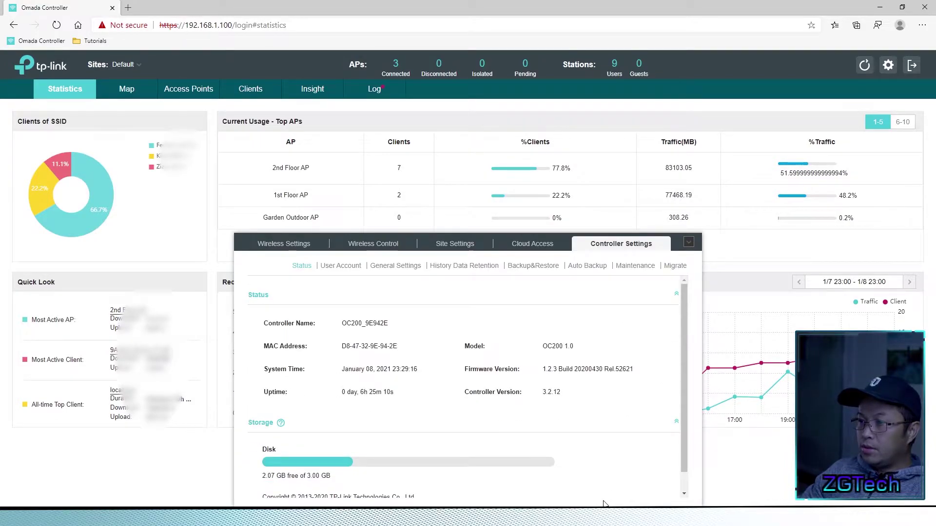
left_click(633, 266)
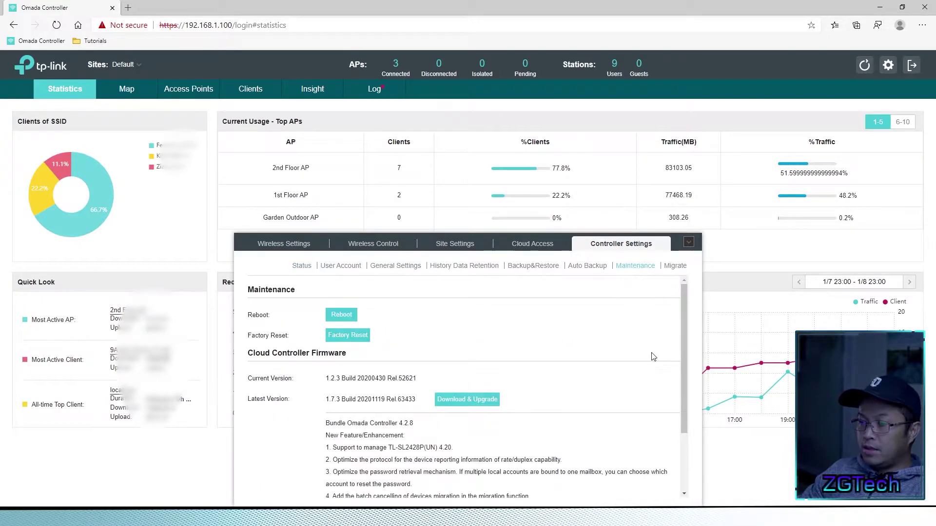
left_click_drag(683, 337, 679, 364)
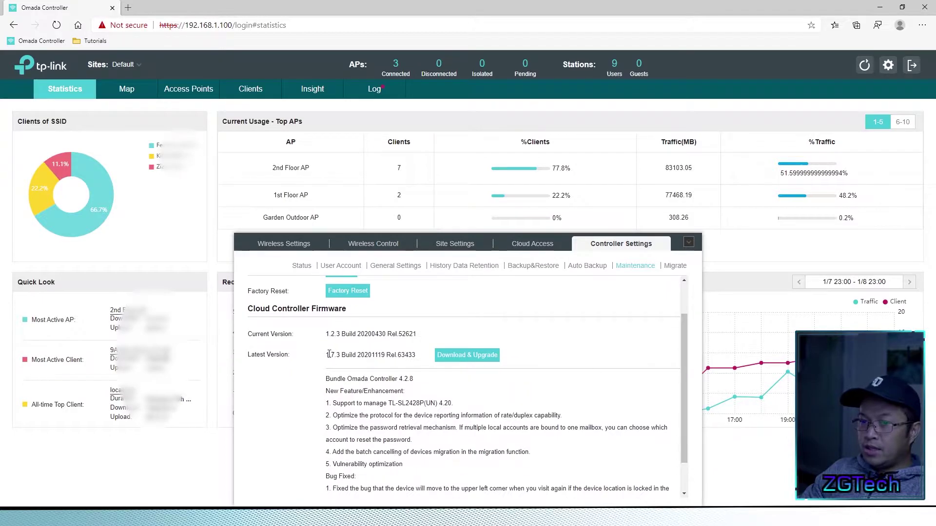
left_click_drag(248, 309, 346, 317)
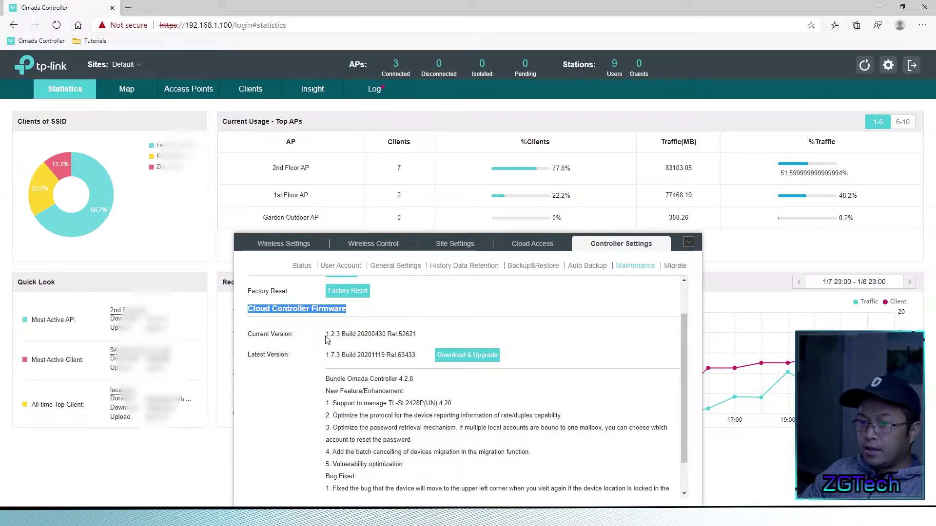
left_click_drag(326, 337, 341, 335)
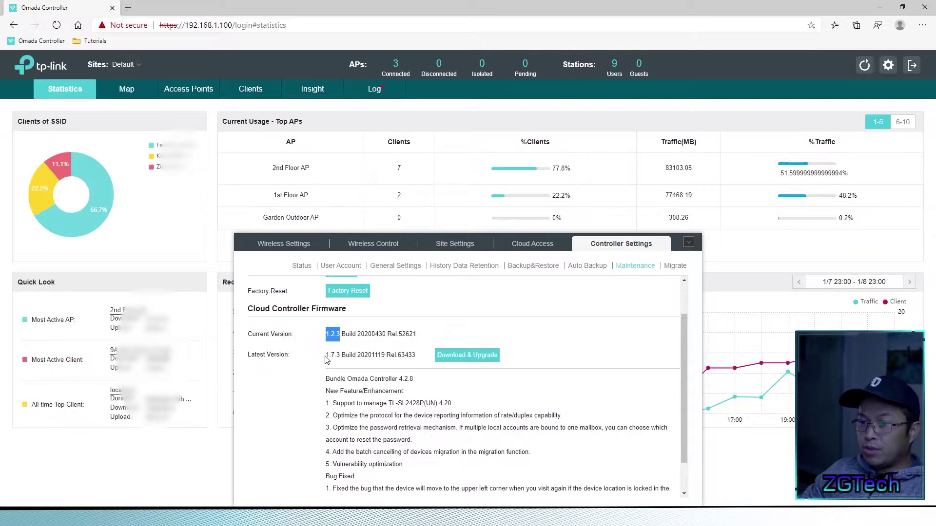
left_click_drag(325, 355, 341, 355)
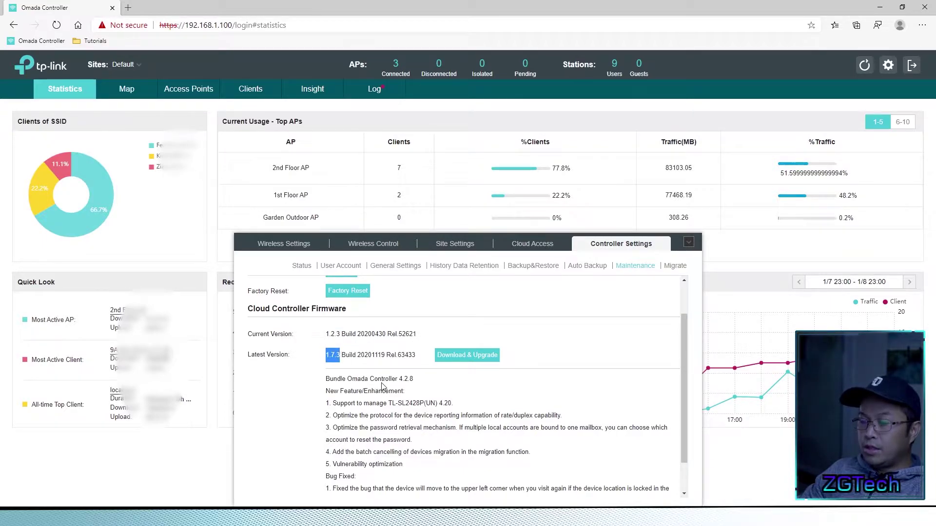
- Download the 1.7.3 controller firmware and wait until the download reaches 100%
left_click(464, 360)
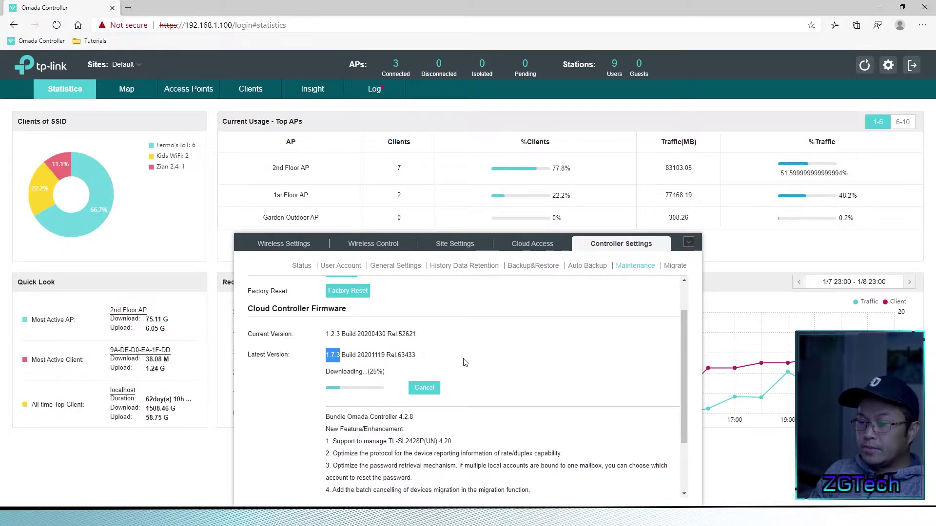
left_click_drag(684, 363, 684, 426)
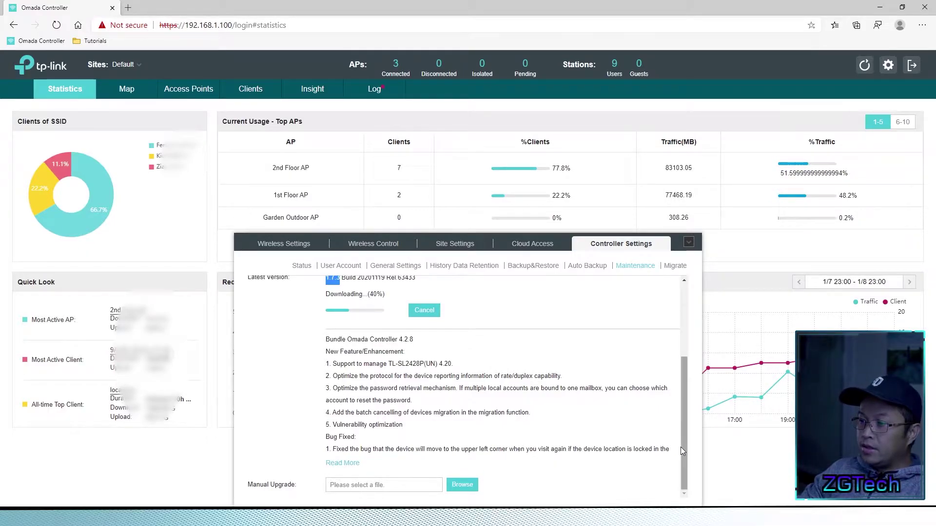
scroll(680, 446, "up", 3)
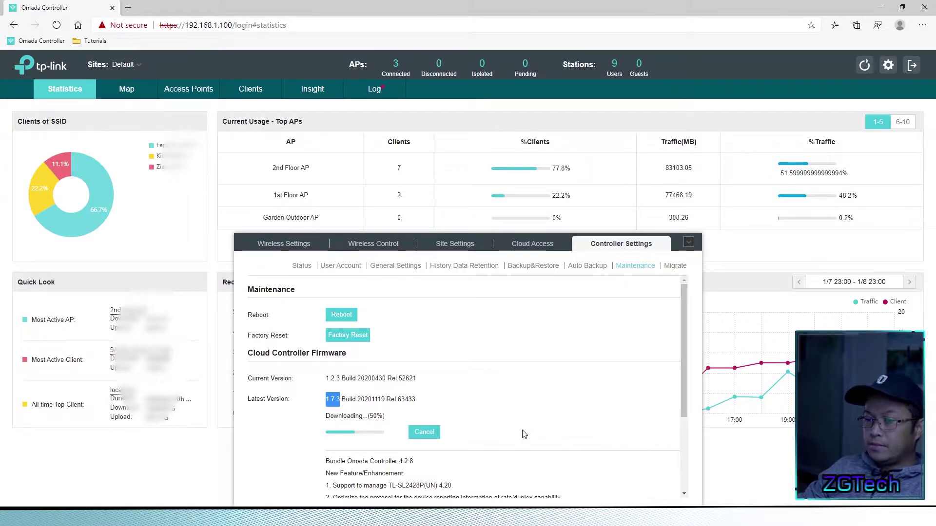
left_click_drag(683, 346, 680, 422)
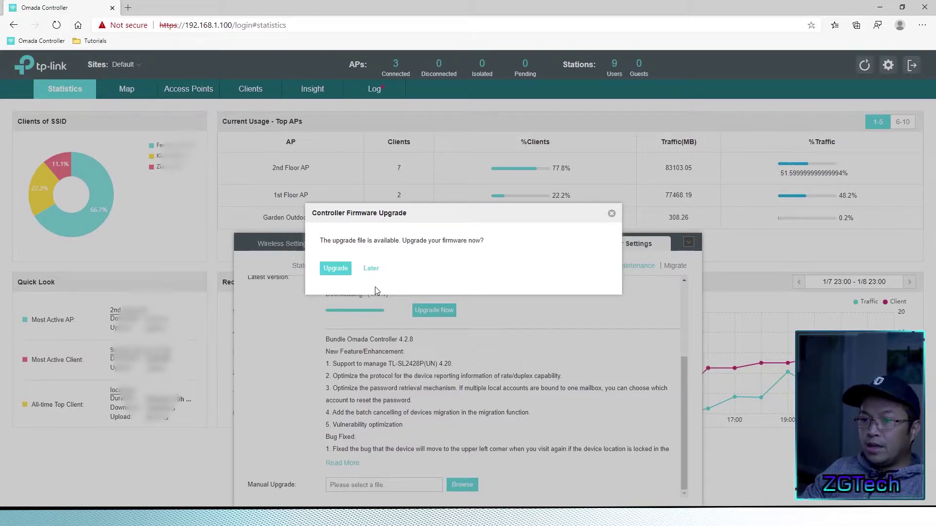
- Choose to upgrade, then back up the configuration and data at the incompatibility warning
left_click(337, 269)
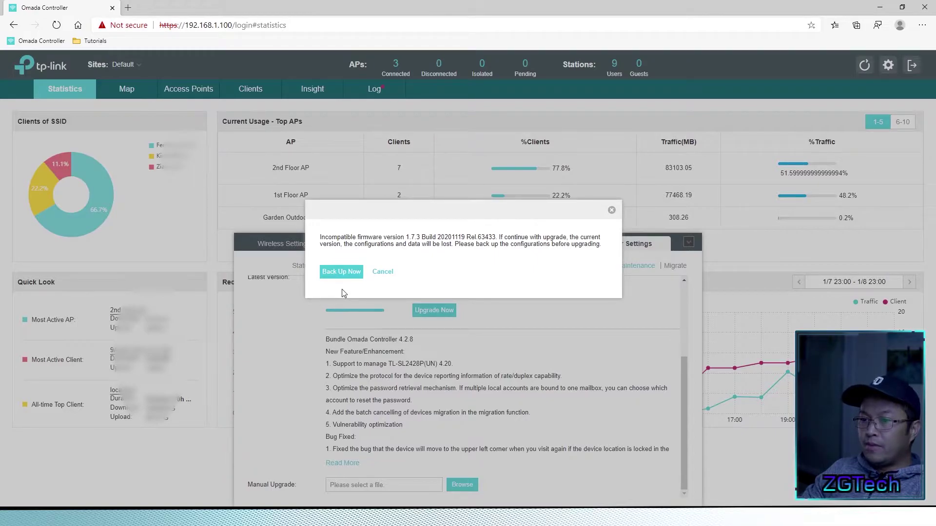
left_click(341, 272)
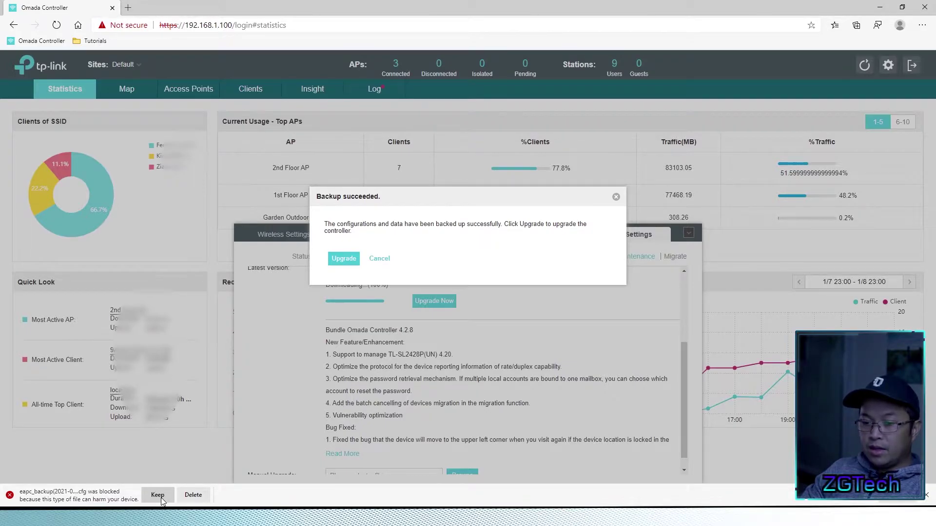
- Keep the blocked backup .cfg download and start the controller firmware upgrade
left_click(161, 499)
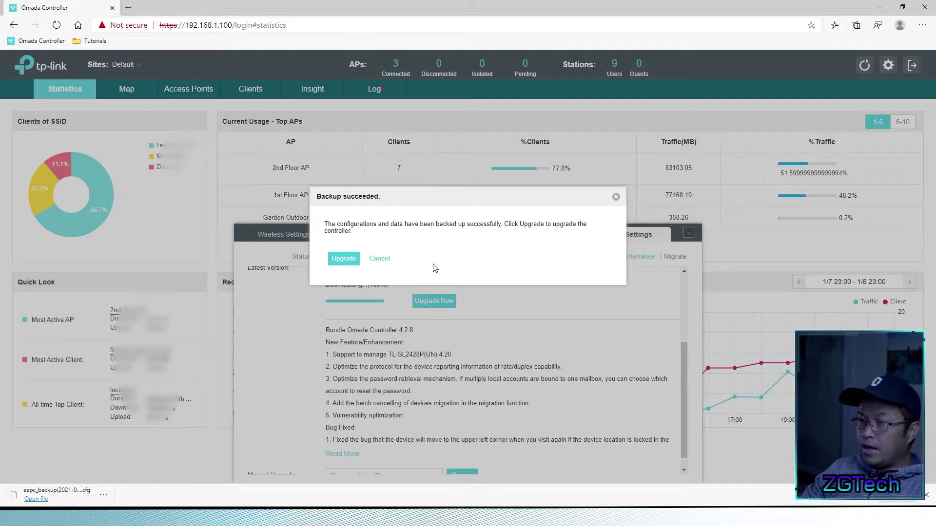
left_click(343, 259)
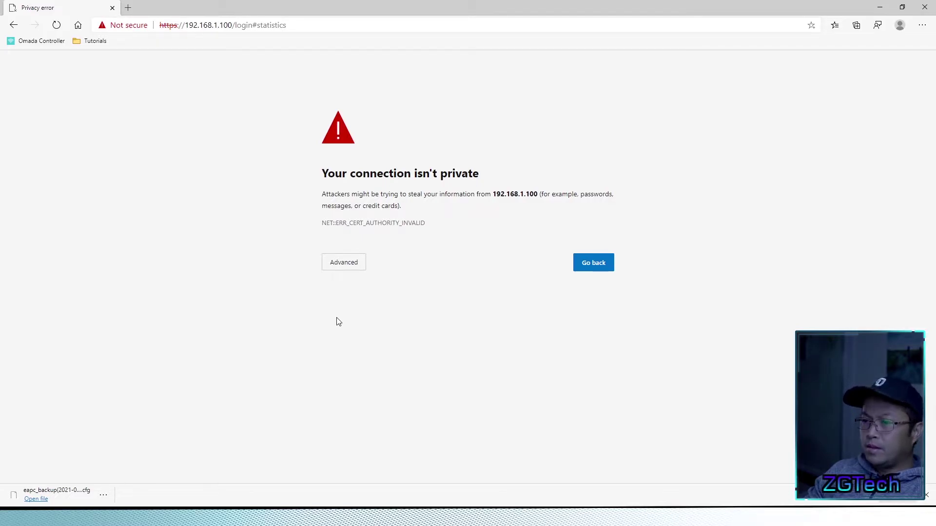
- Bypass the certificate warning and continue to 192.168.1.100 (unsafe)
left_click(346, 273)
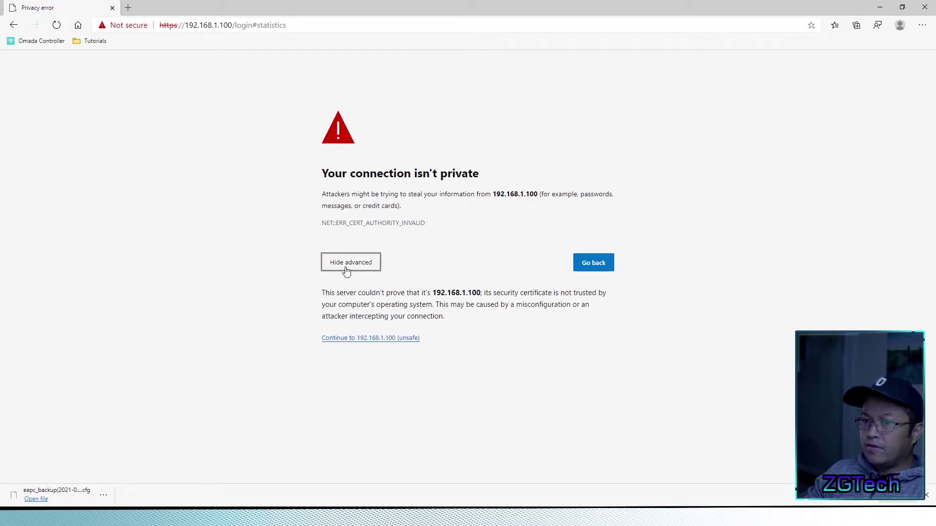
left_click(363, 339)
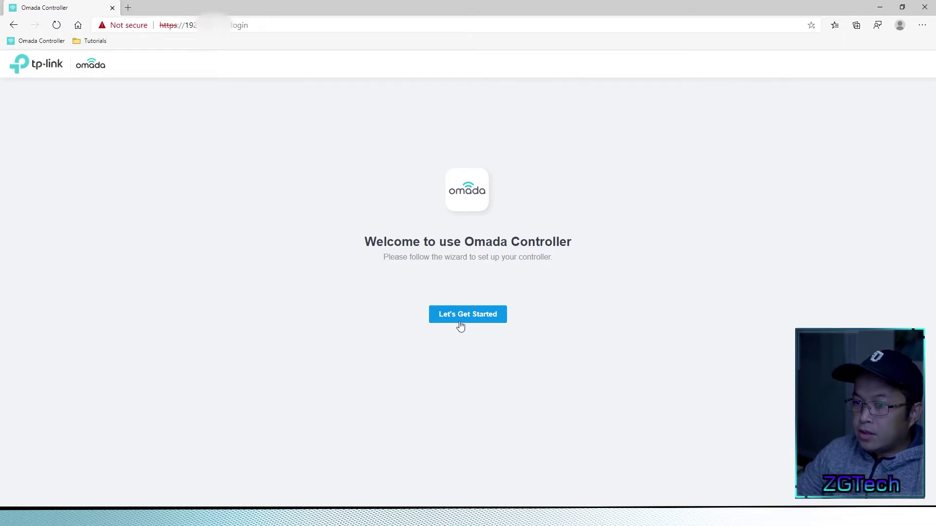
- Start the setup wizard, keep controller name OC200_9E942E, and set the country to Philippines
left_click(461, 323)
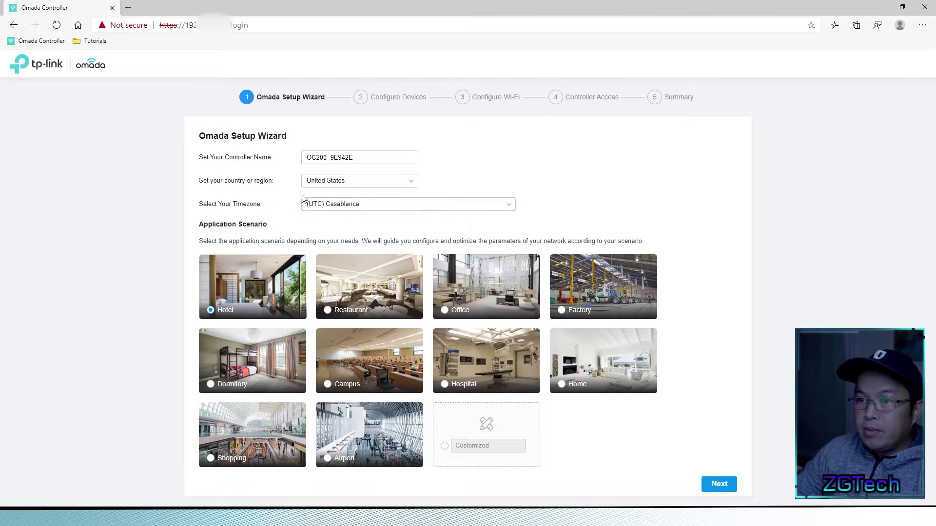
left_click_drag(326, 158, 389, 157)
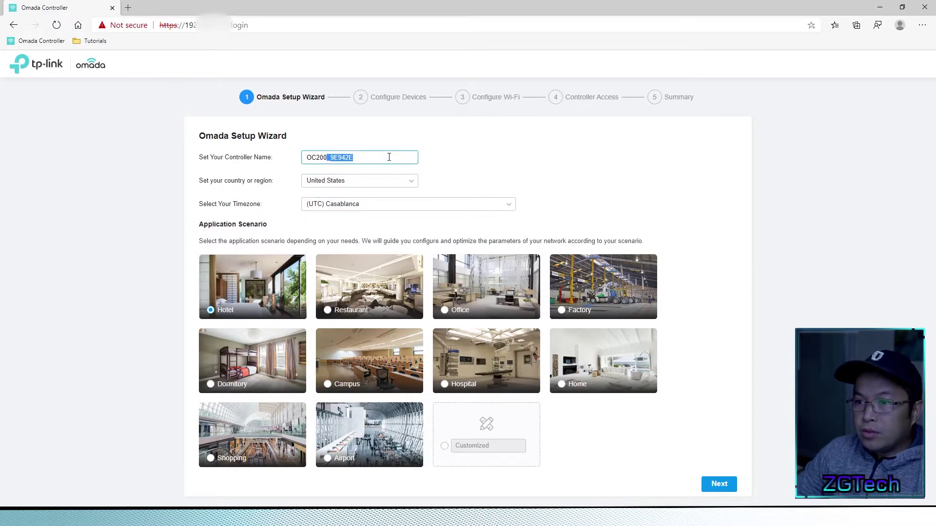
left_click(390, 158)
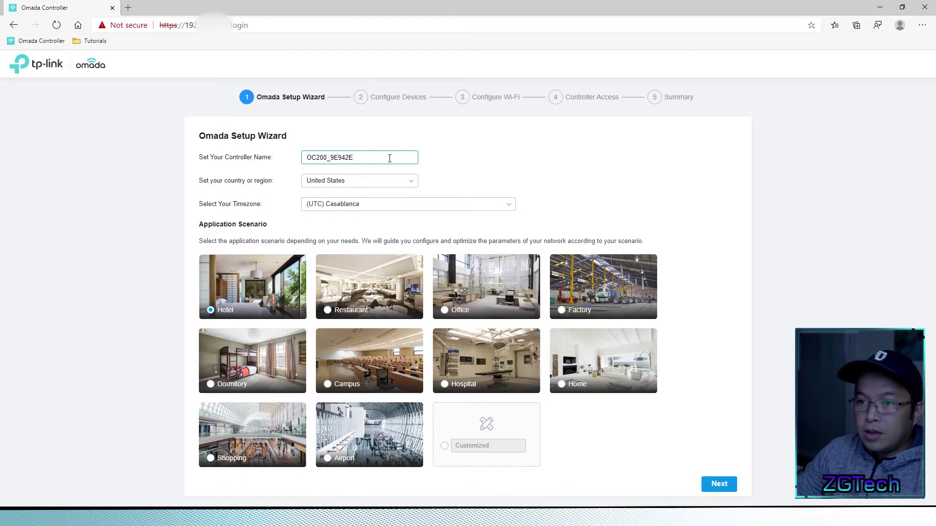
left_click(407, 181)
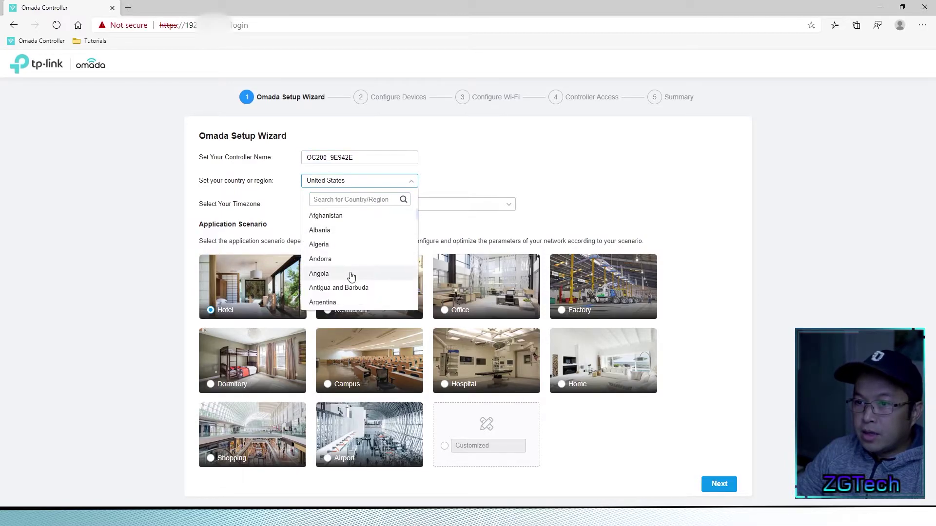
scroll(352, 278, "down", 15)
scroll(351, 284, "down", 15)
scroll(352, 284, "down", 10)
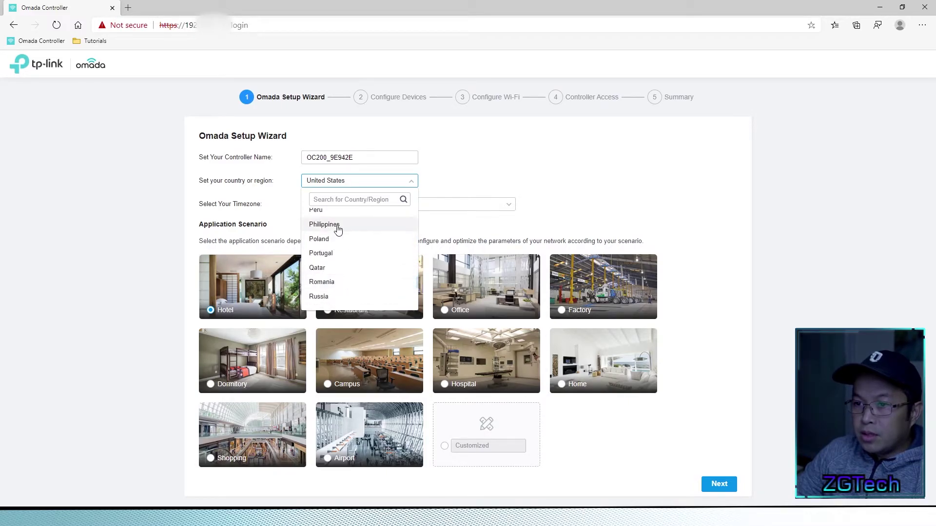
left_click(337, 228)
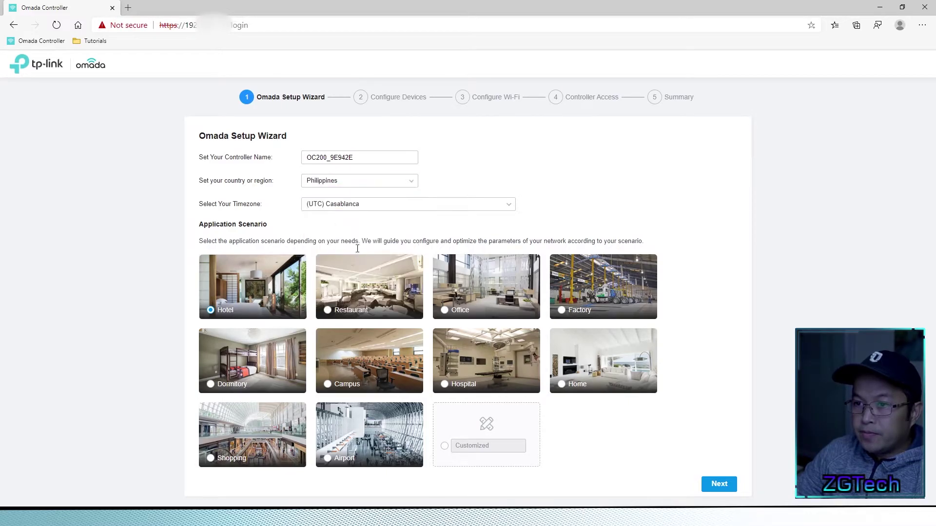
- Set the timezone to UTC+08:00 Beijing, choose the Home scenario, and continue
left_click(386, 207)
scroll(383, 280, "down", 10)
scroll(383, 281, "down", 15)
scroll(383, 281, "up", 8)
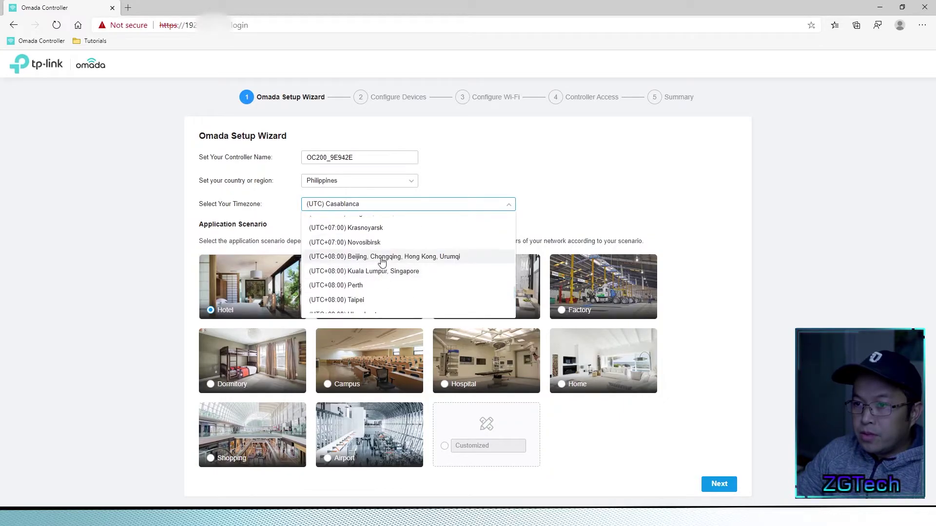
left_click(383, 257)
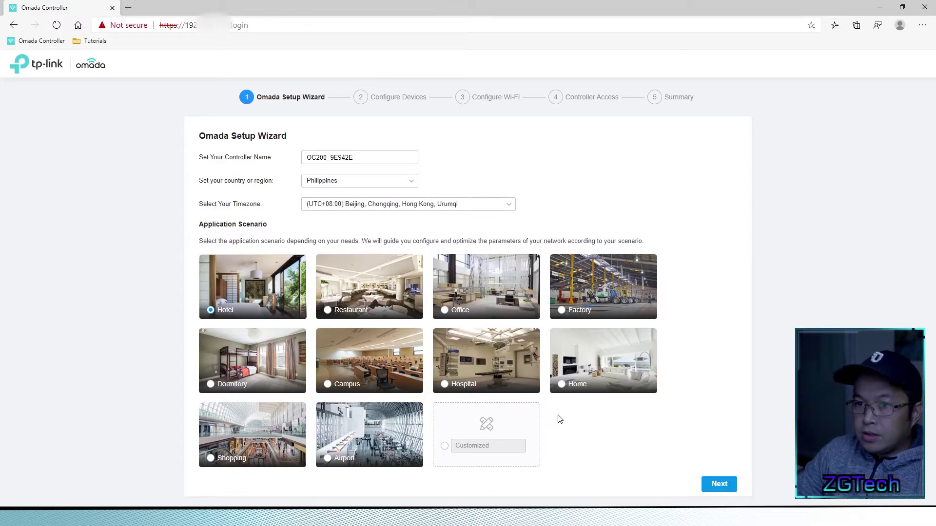
left_click(563, 388)
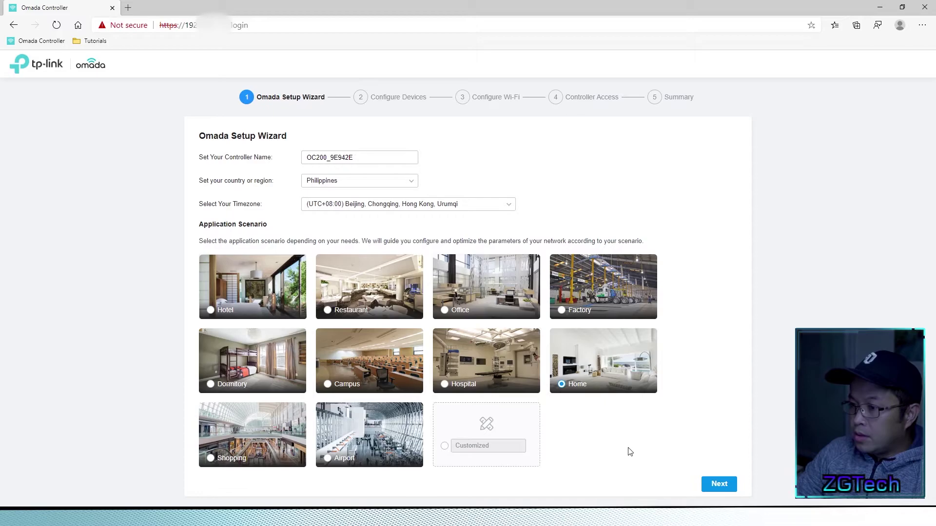
left_click(719, 484)
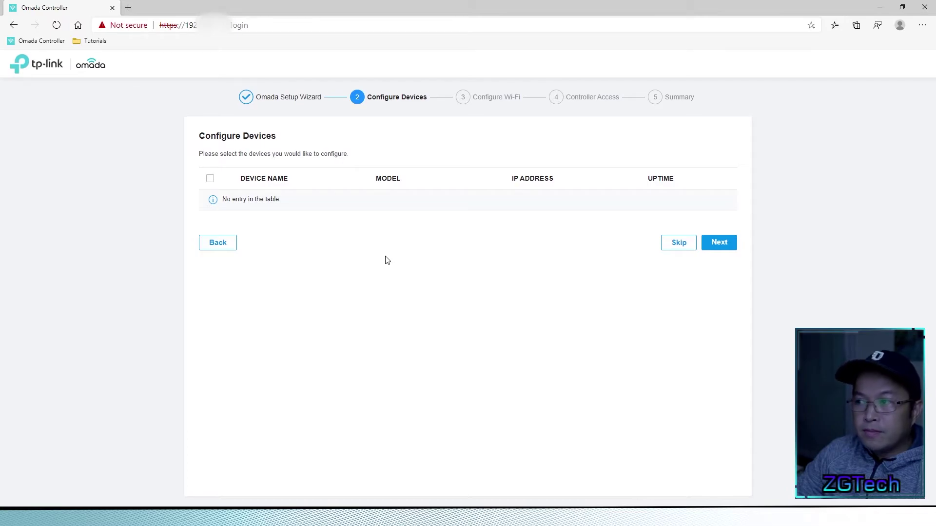
- Skip both the Configure Devices and Configure Wi-Fi wizard steps
left_click(667, 254)
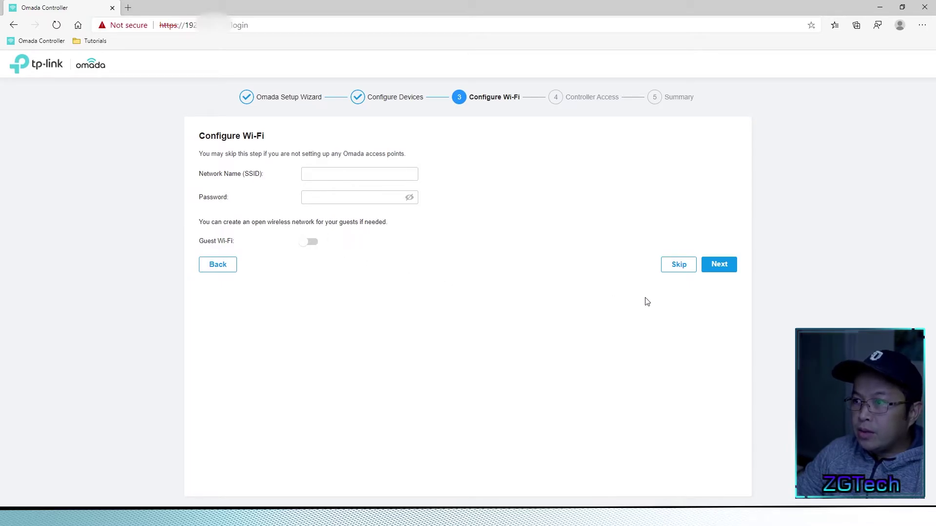
left_click(671, 274)
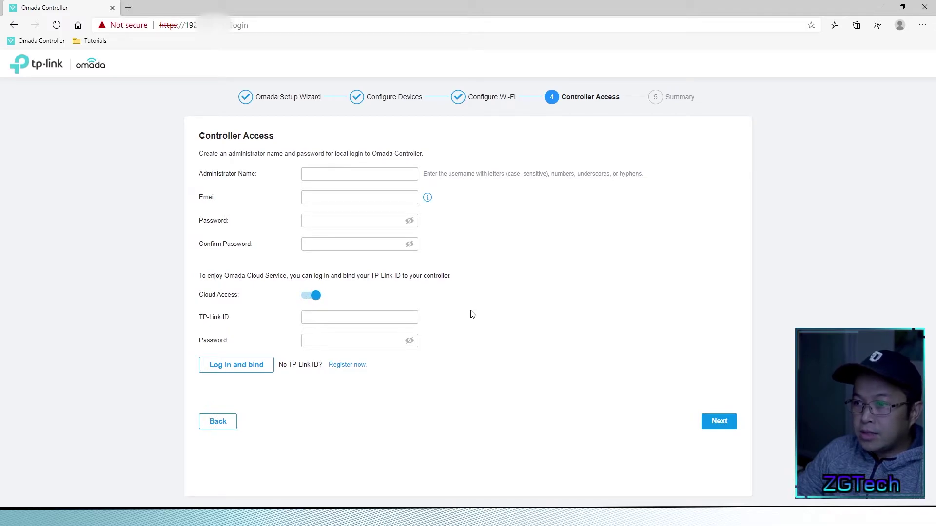
- Enter the administrator name and the administrator's e-mail address
left_click(378, 176)
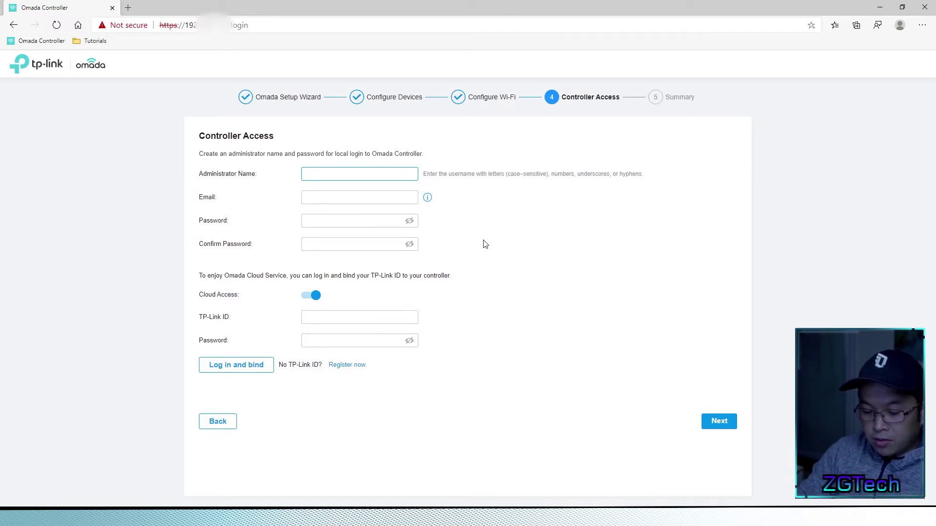
type("zgtech")
key("Tab")
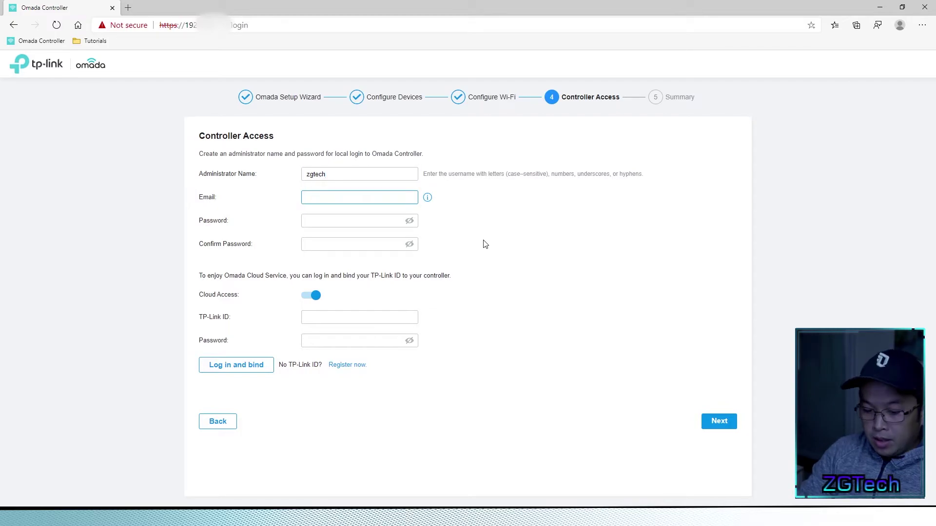
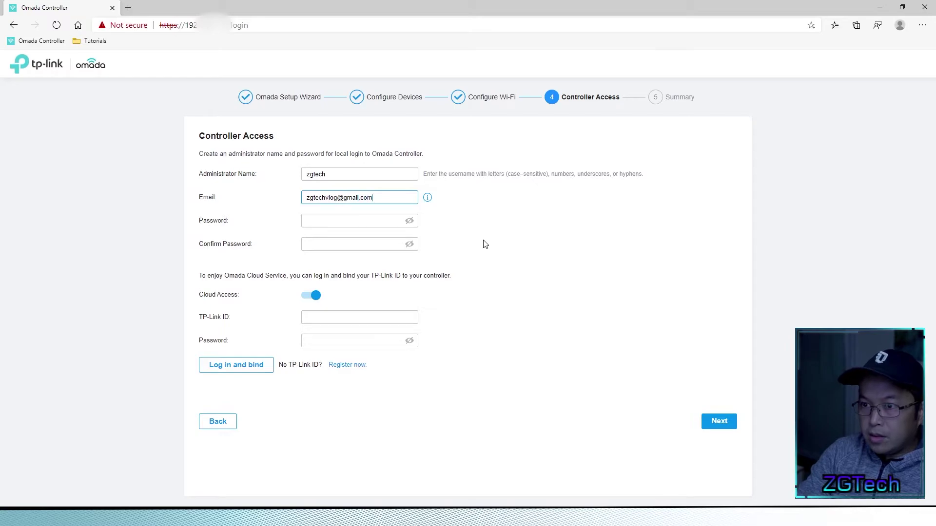
- Set and confirm the administrator password, turn Cloud Access off, and continue to Summary
key("Tab")
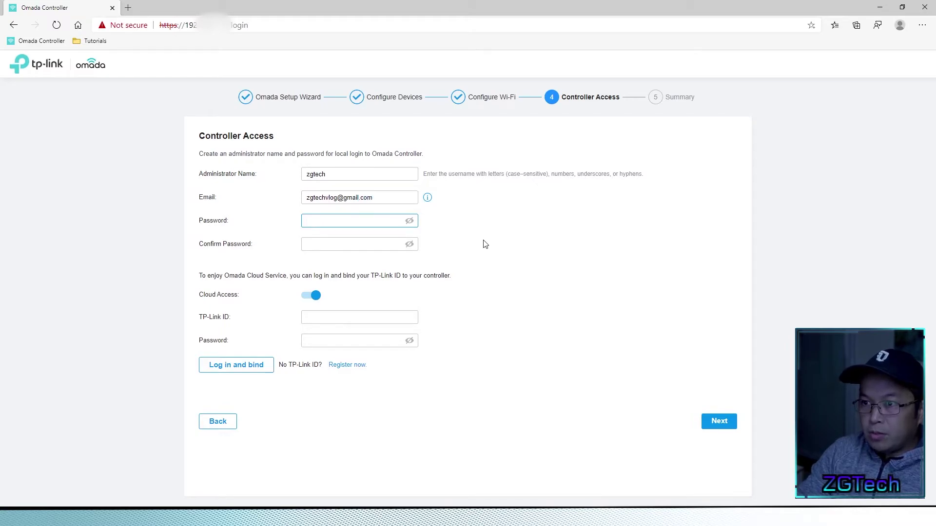
type("********")
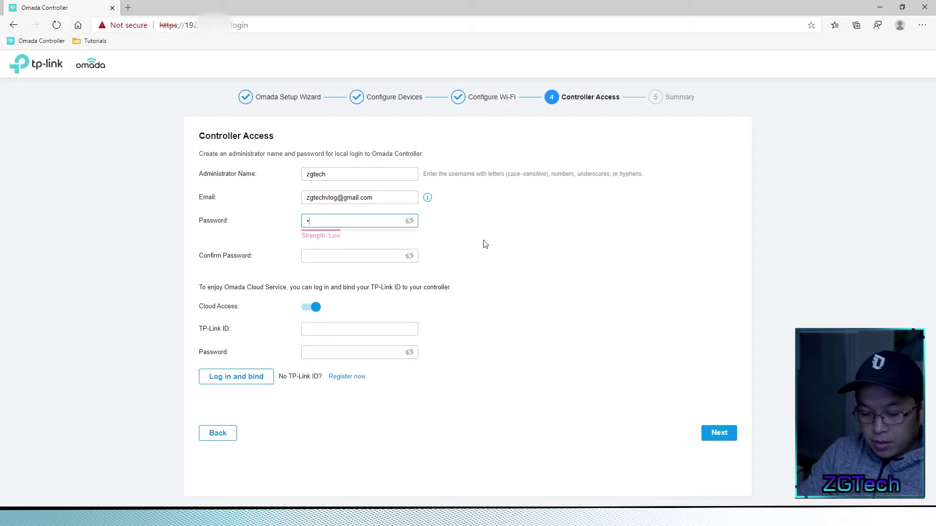
key("Tab")
type("********")
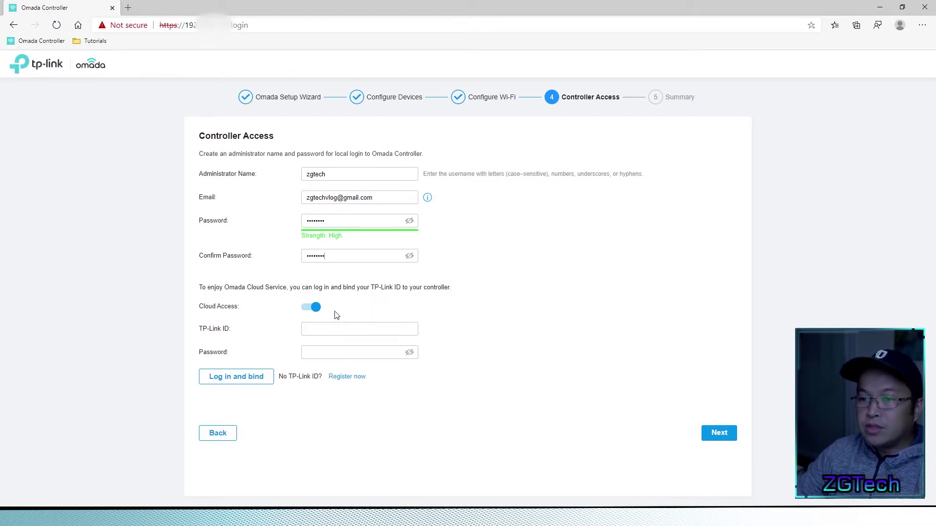
left_click(309, 311)
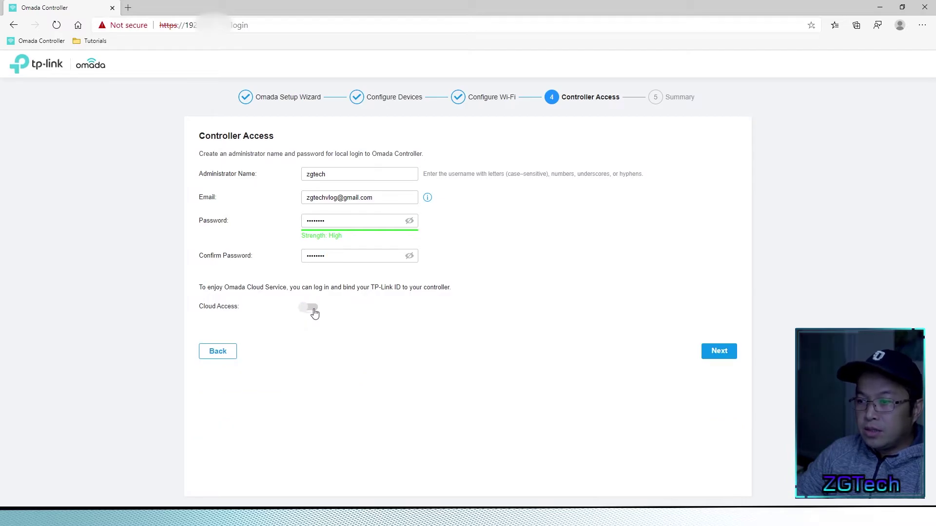
left_click(713, 351)
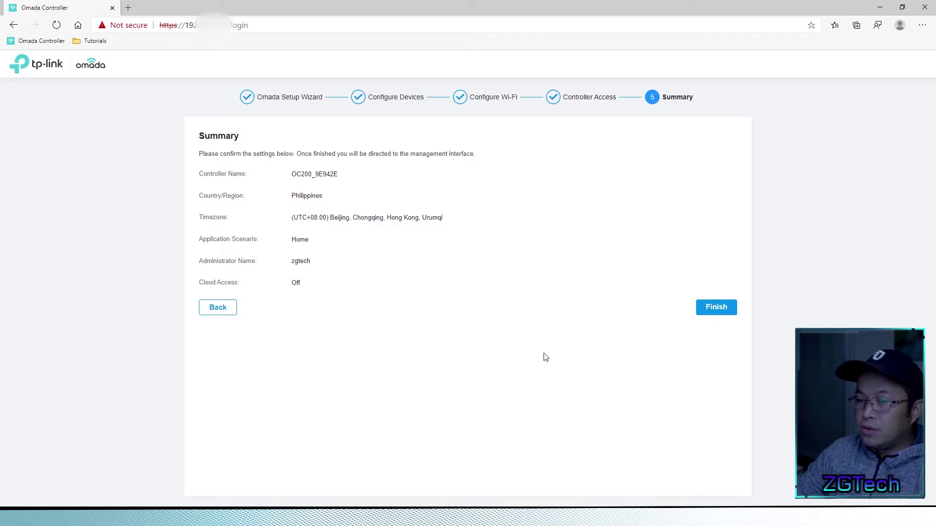
- Finish the setup wizard from the Summary page
left_click(715, 308)
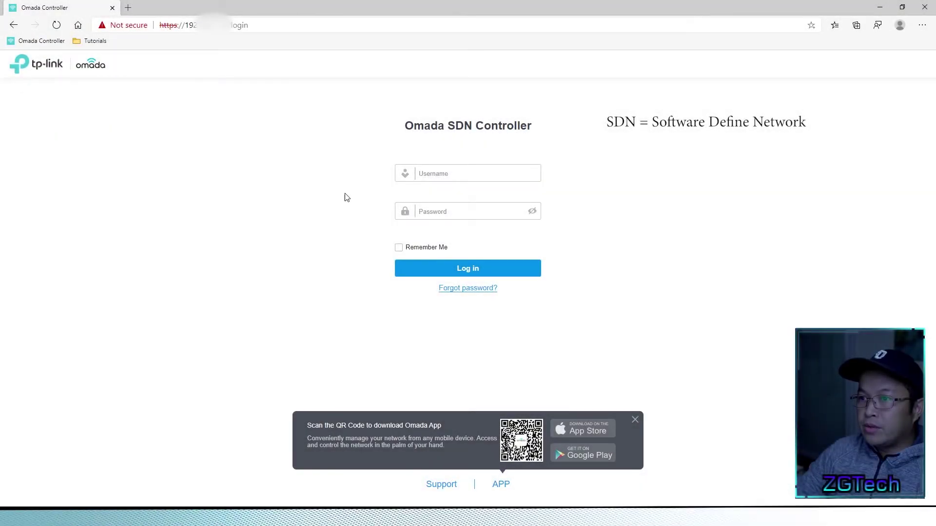
left_click(445, 180)
left_click(449, 175)
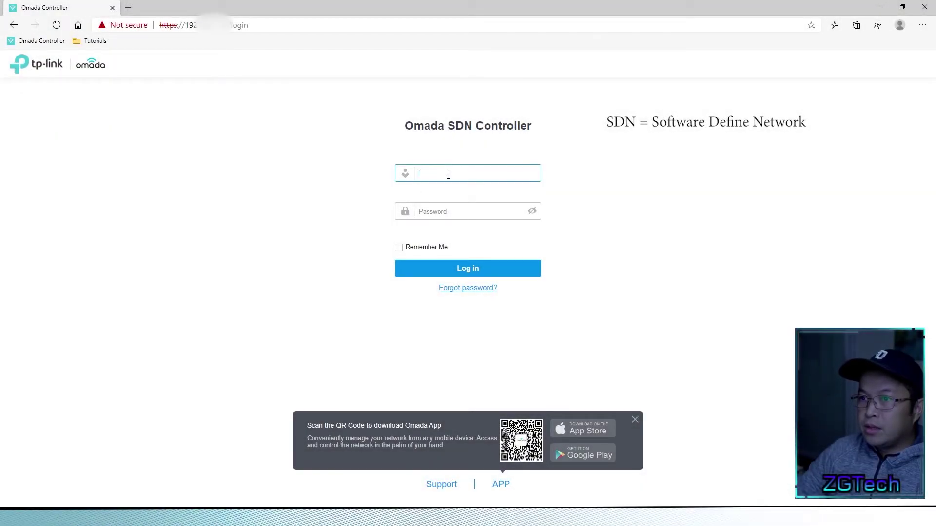
type("zg")
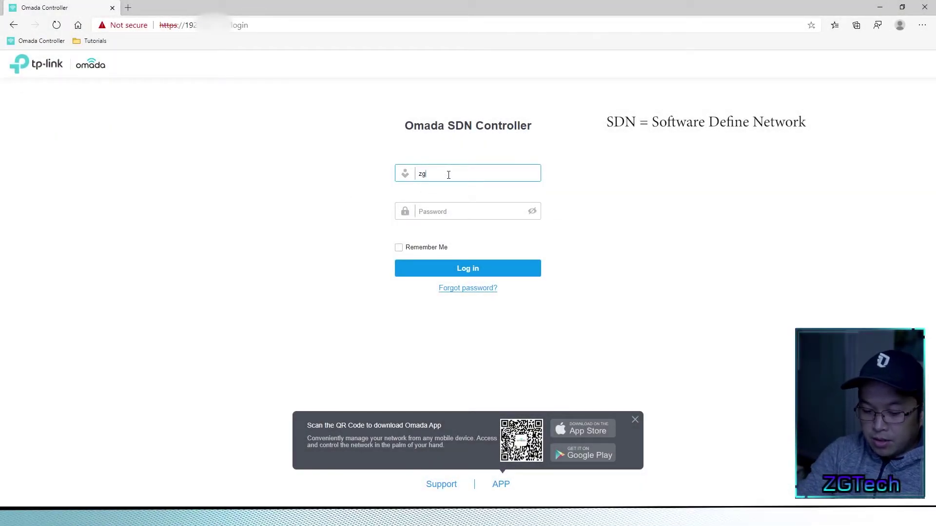
type("tech")
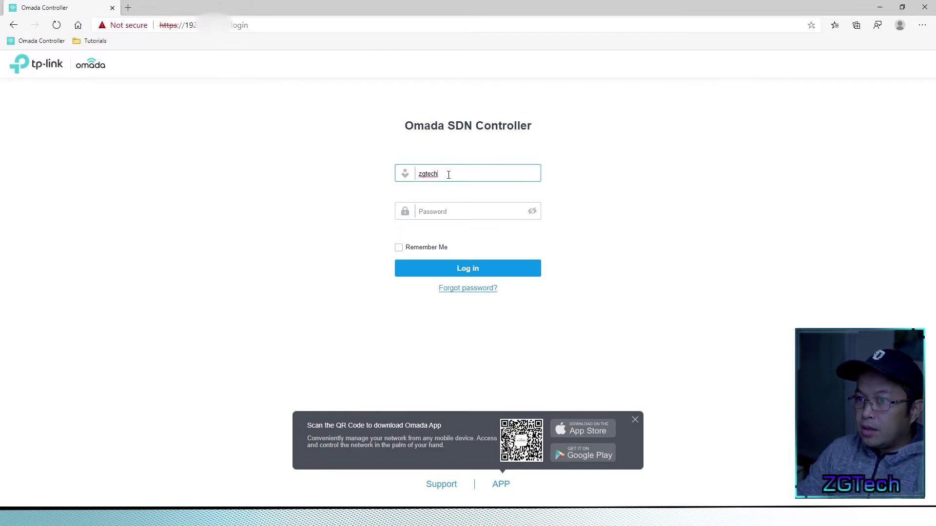
key("Tab")
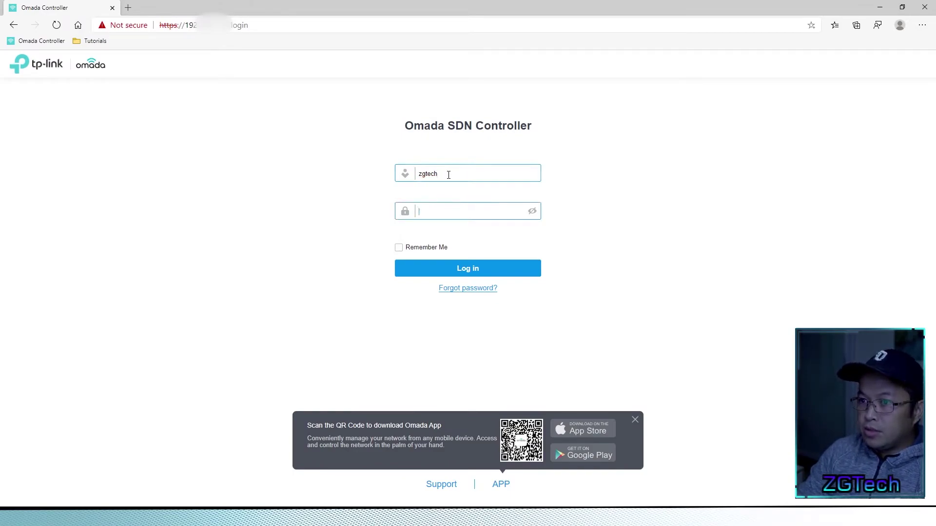
type("********")
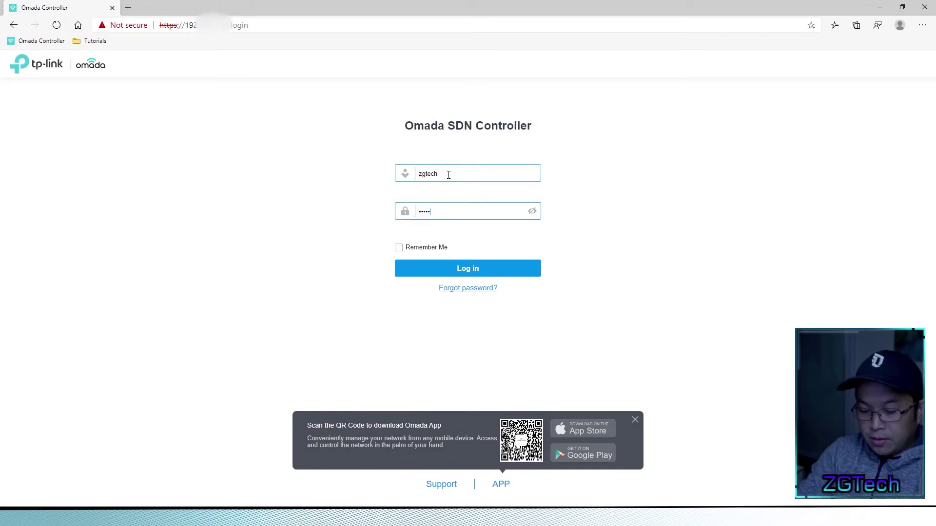
left_click(472, 272)
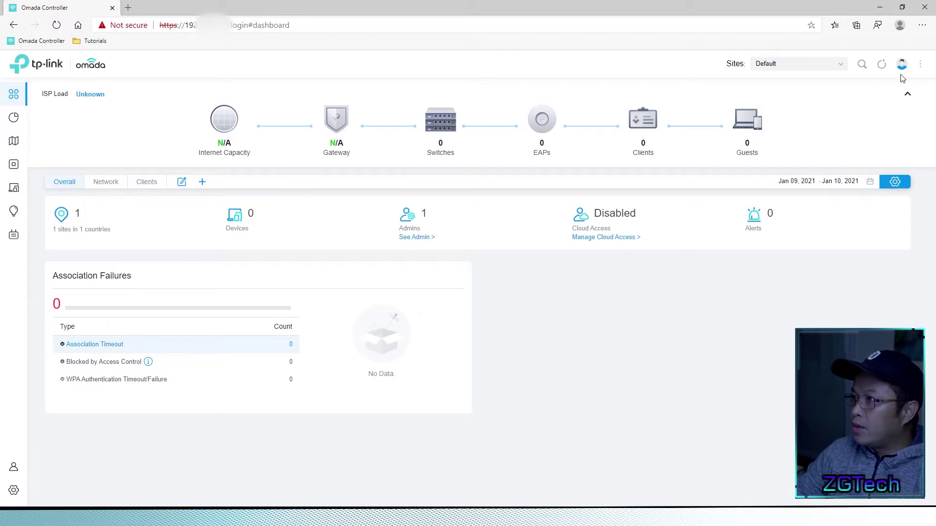
left_click(920, 66)
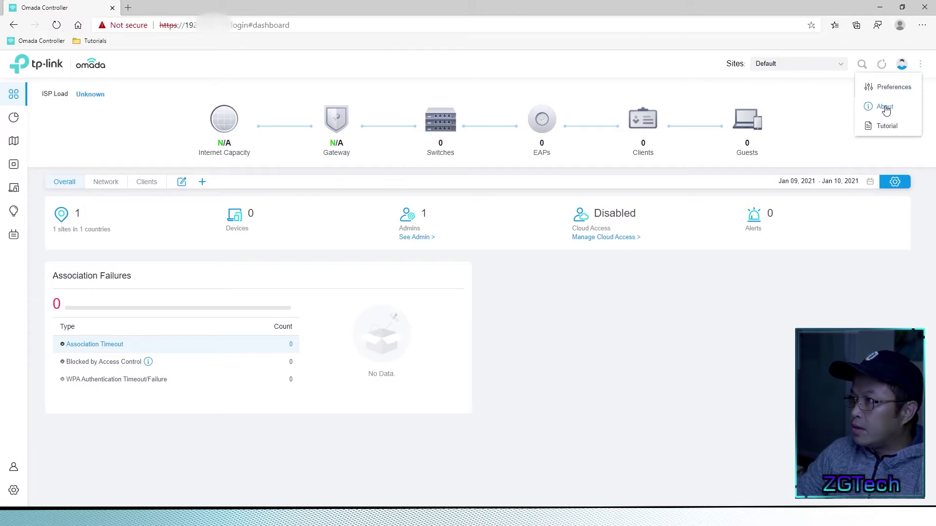
left_click(885, 108)
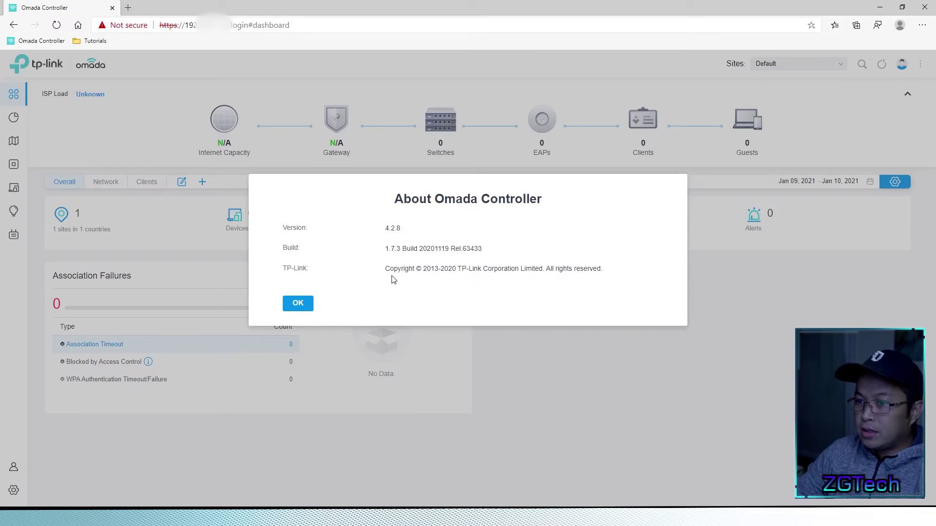
left_click(298, 302)
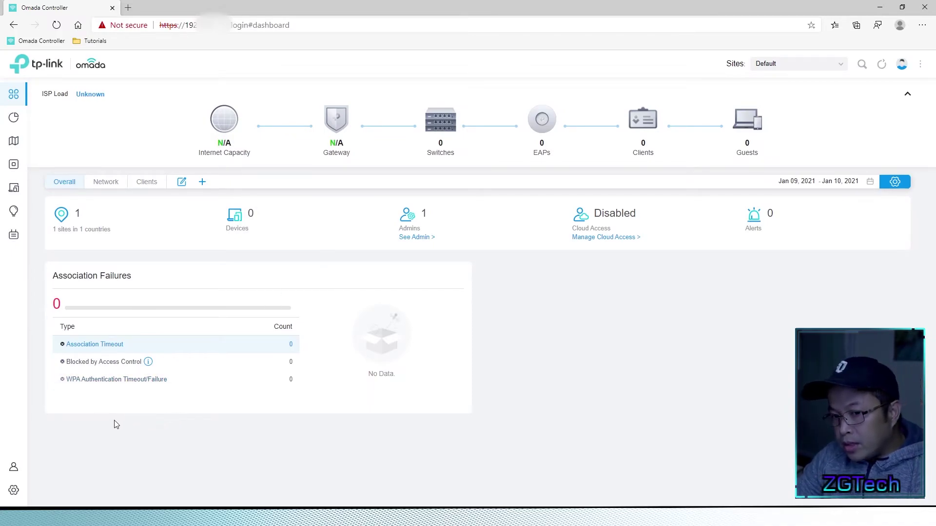
mouse_move(15, 492)
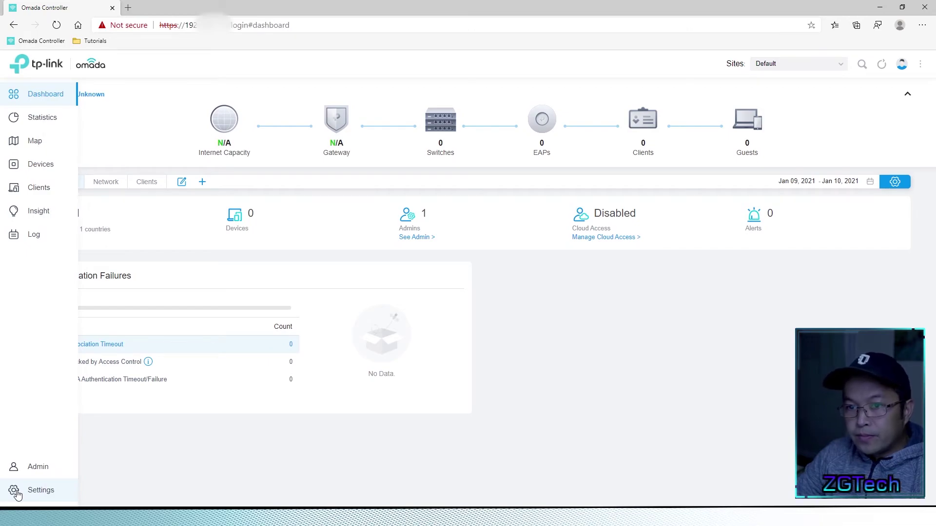
- In Maintenance settings, go to Backup & Restore and browse for a backup to restore
left_click(51, 494)
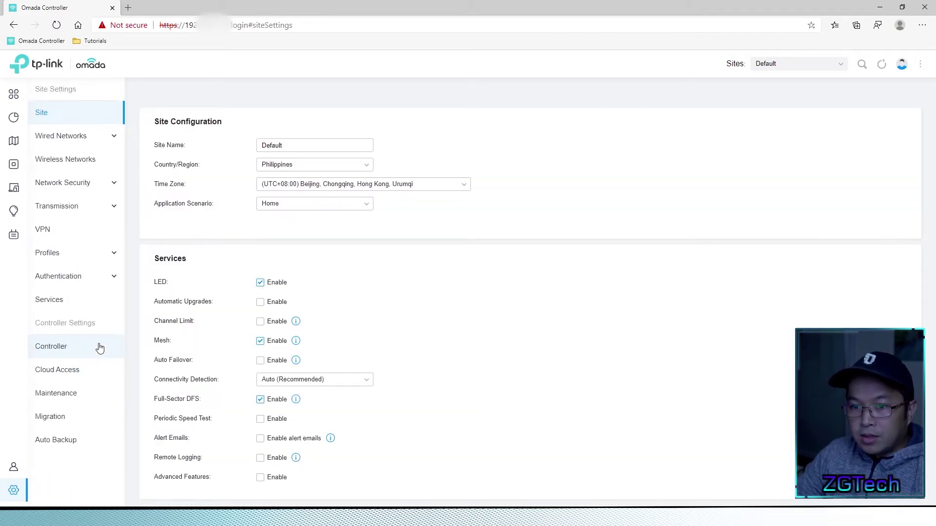
left_click(70, 397)
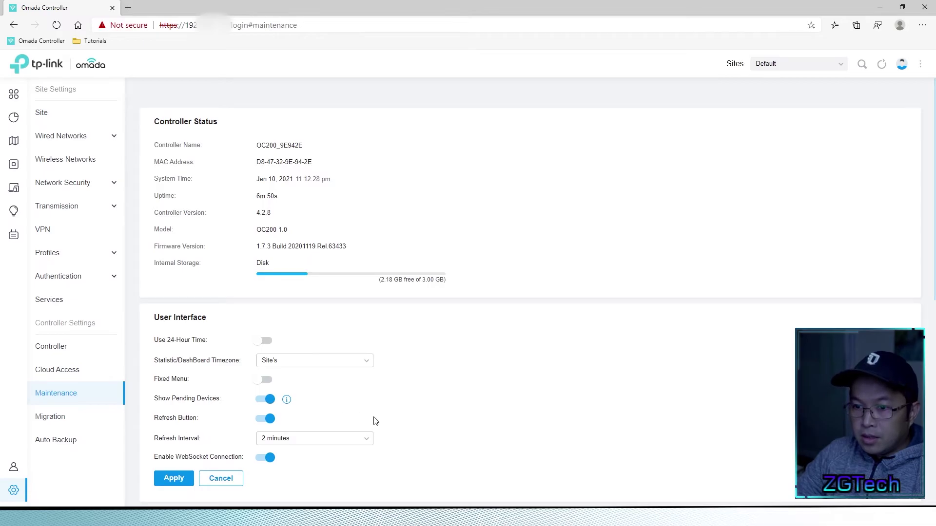
scroll(375, 421, "down", 6)
scroll(375, 420, "down", 2)
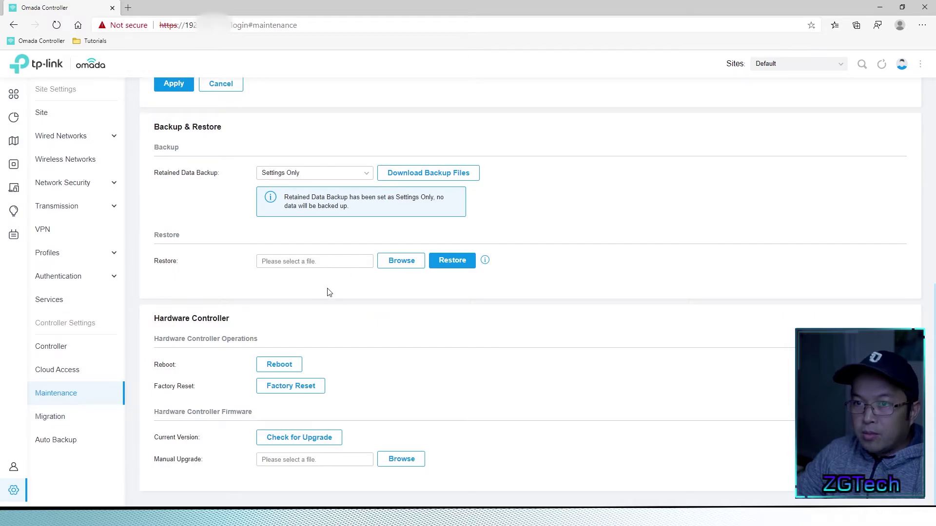
left_click(404, 263)
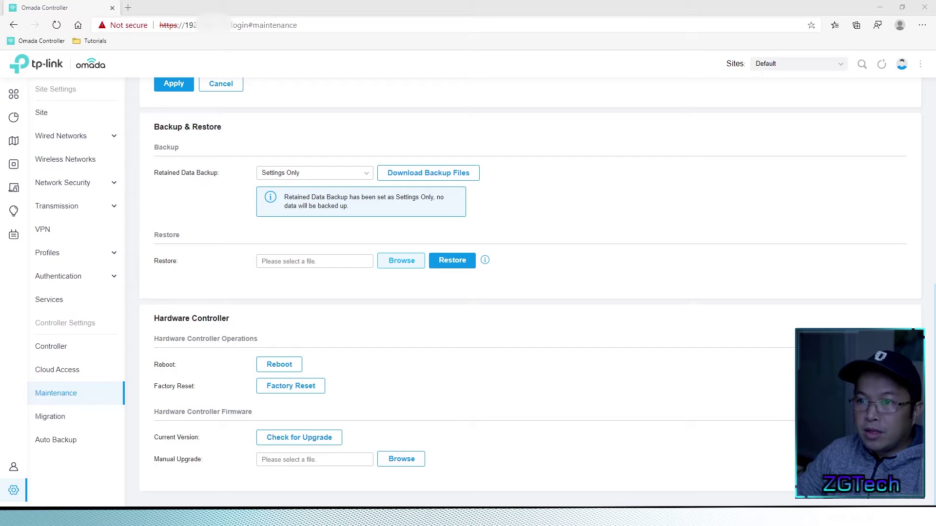
- Restore eapc_backup(2021-01-08_23-31-59).cfg, importing it despite the incompatible settings
double_click(291, 223)
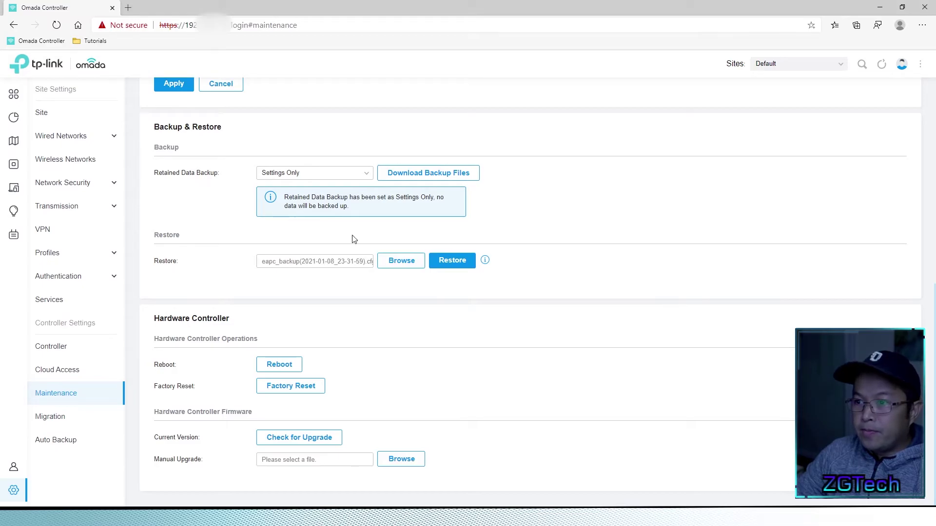
left_click(460, 268)
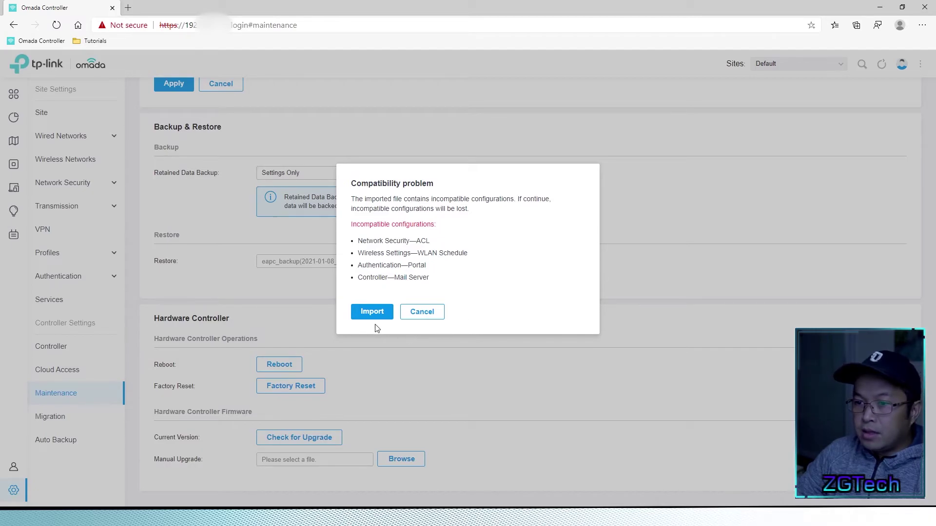
left_click(372, 312)
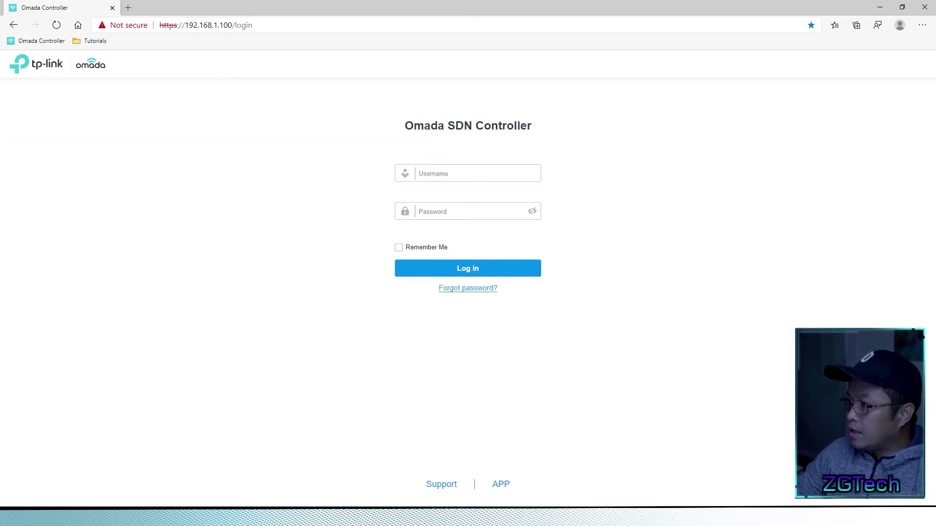
- Log back in with the admin username and password
left_click(435, 175)
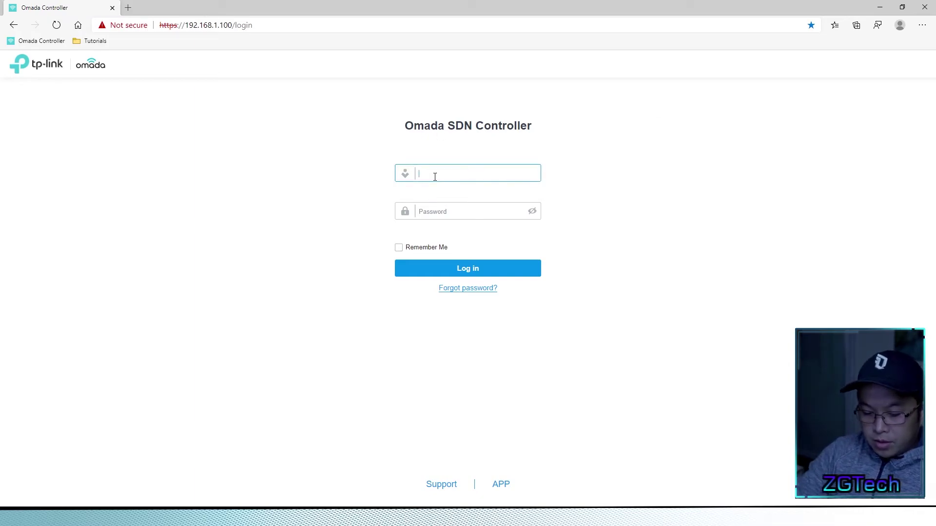
type("ad")
key("BackSpace")
key("BackSpace")
type("zgtech")
key("Tab")
type("••••••••")
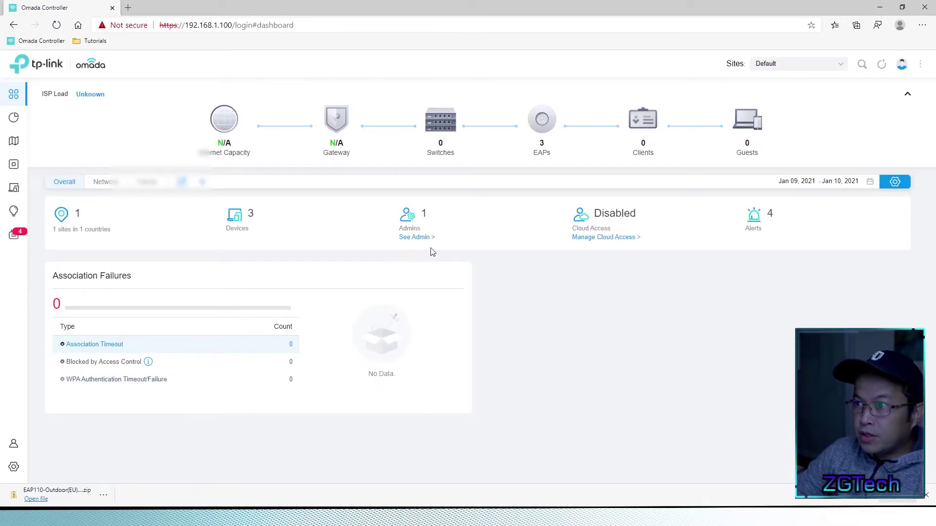
- Show the list of the three connected EAPs at 192.168.1.101–103
left_click(543, 128)
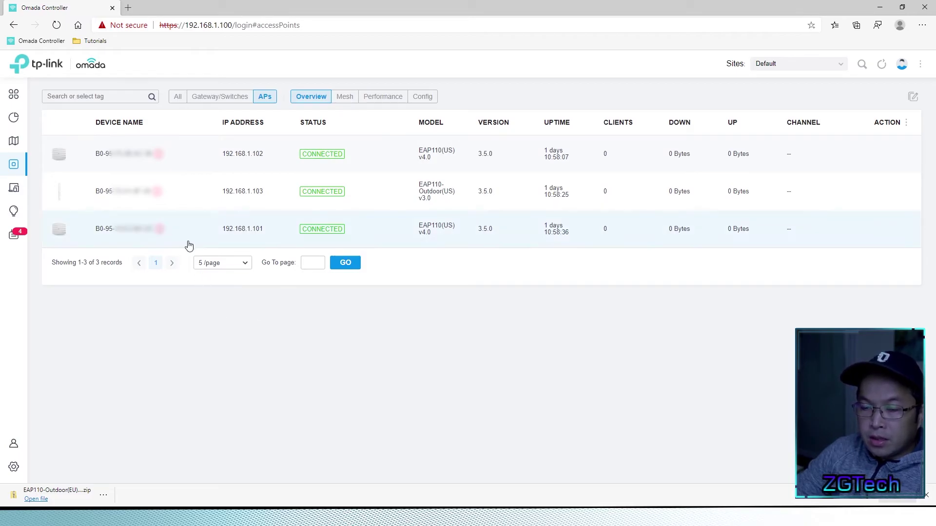
mouse_move(160, 231)
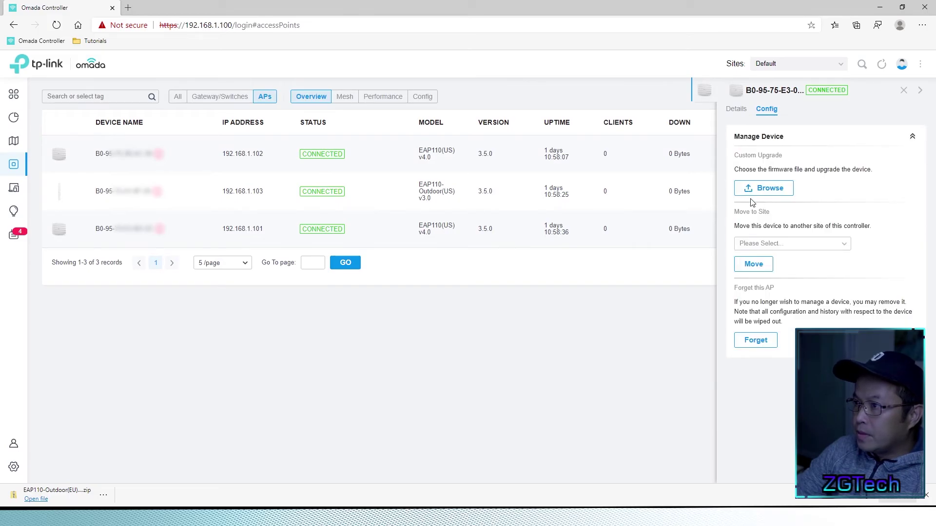
- Custom-upgrade the EAP110(US) v4.0 with the EAP110v4_5.0.0 firmware file
left_click(758, 190)
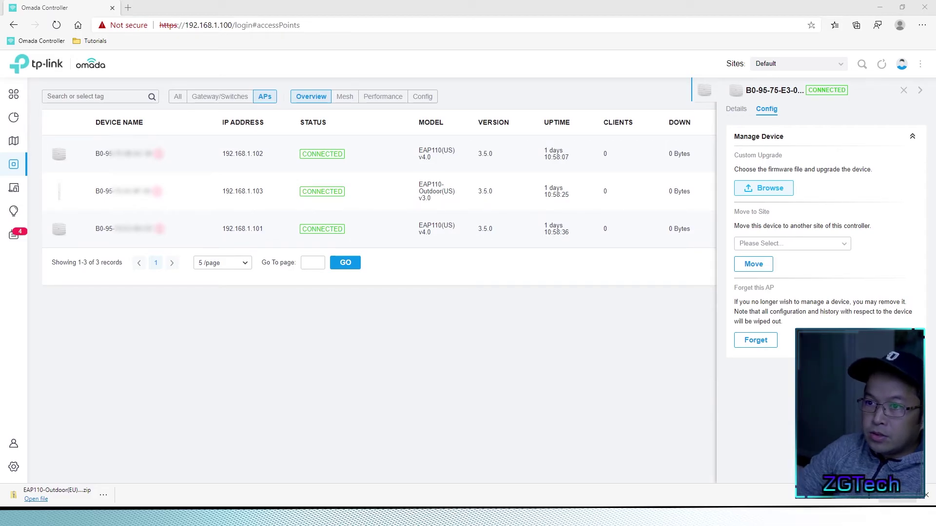
left_click(361, 205)
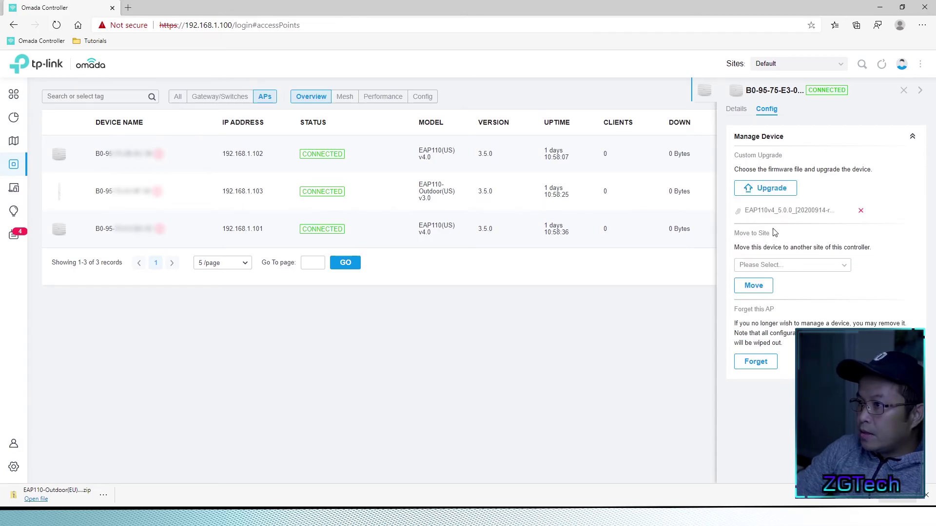
left_click(765, 190)
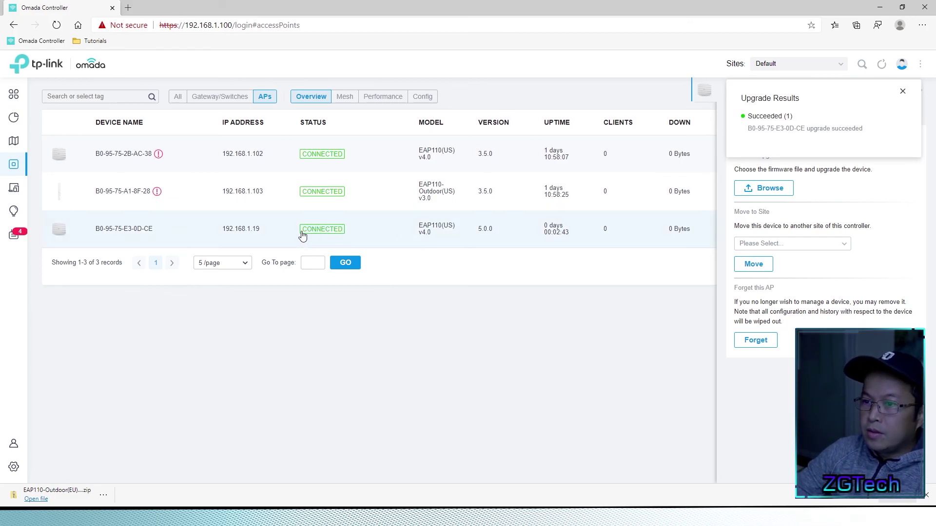
- Dismiss the Upgrade Results notice and refresh the EAP110's details showing firmware 5.0.0
left_click(903, 91)
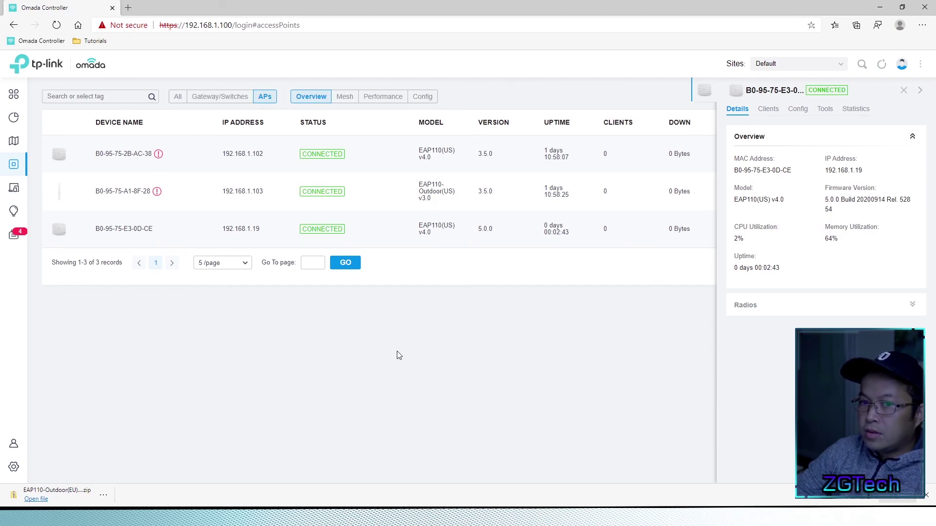
left_click(126, 234)
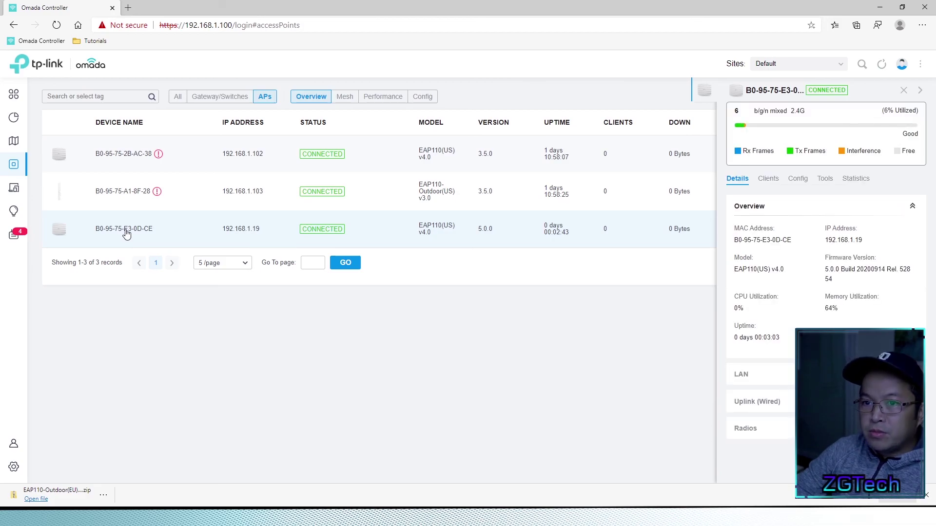